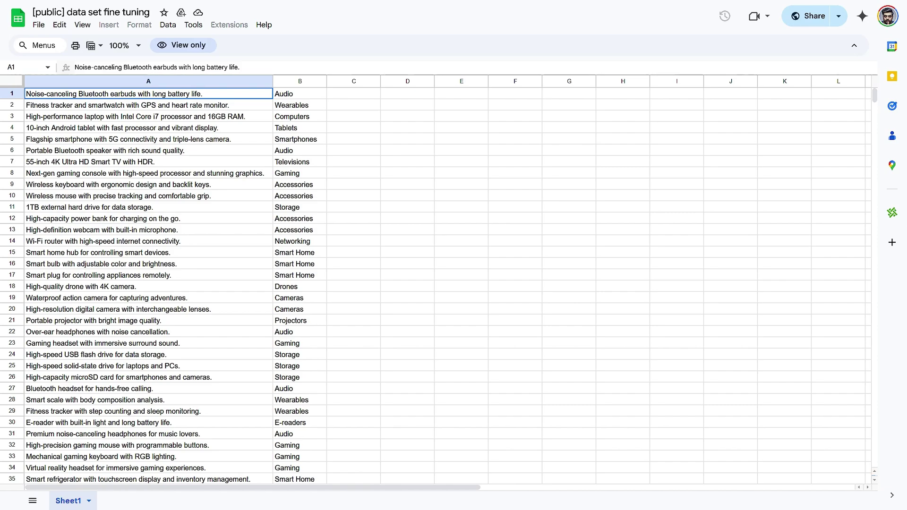
# - Open Fine Tune AI Model and set the input message to "get category for product description : 'col1'"
pyautogui.click(890, 215)
pyautogui.scroll(-1, 823, 218)
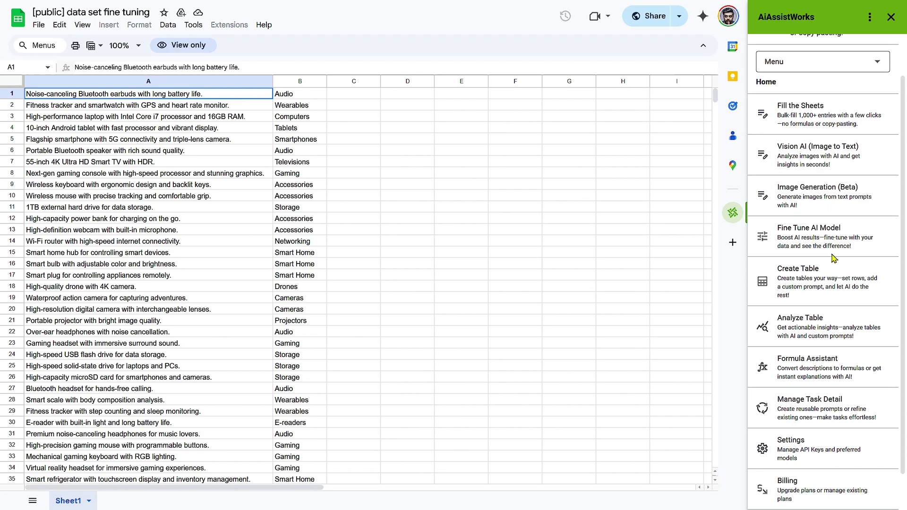
pyautogui.click(810, 244)
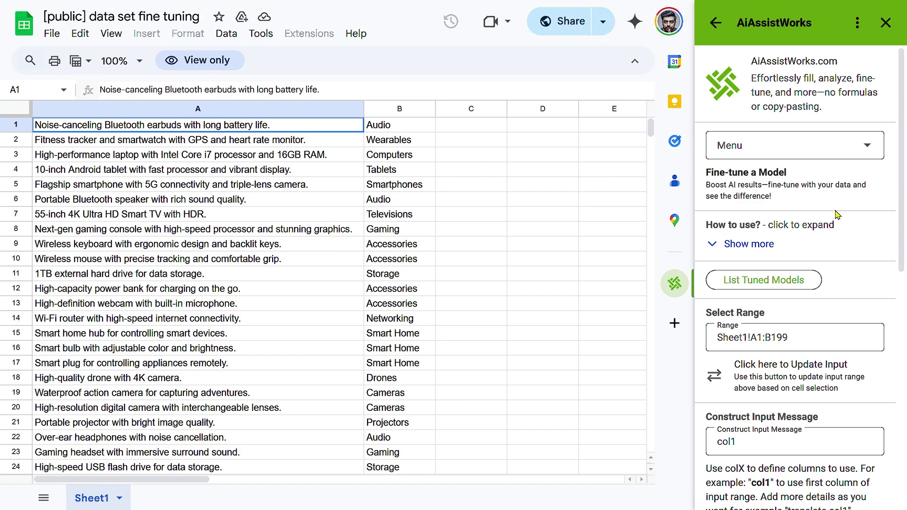
pyautogui.scroll(-1, 871, 260)
pyautogui.scroll(-2, 871, 260)
pyautogui.click(784, 349)
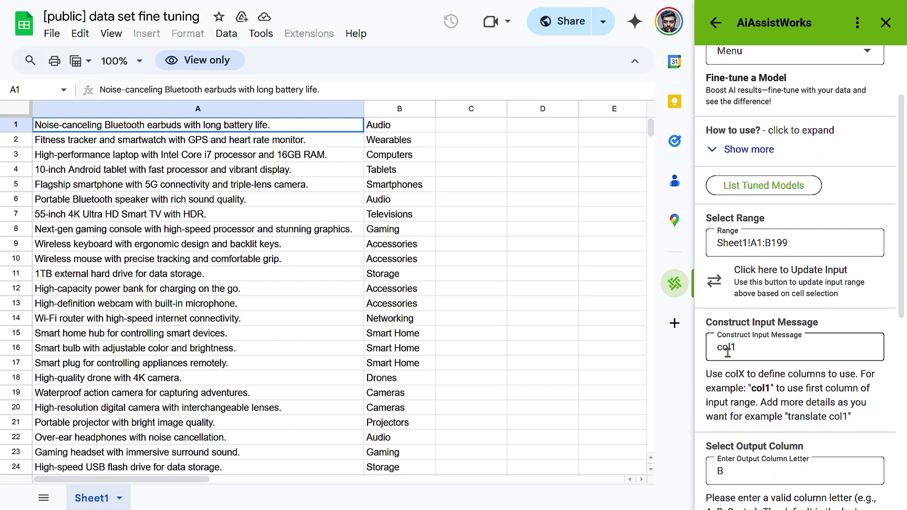
pyautogui.hotkey('ctrl', 'a')
pyautogui.write("get category for product description : 'col1'")
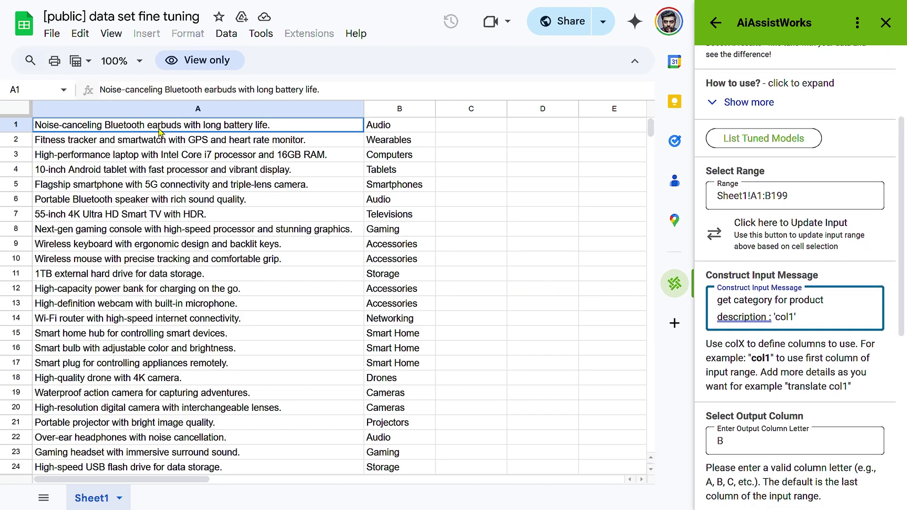
# - Select A1:B17 as training data and keep the output column as B
pyautogui.scroll(-3, 390, 274)
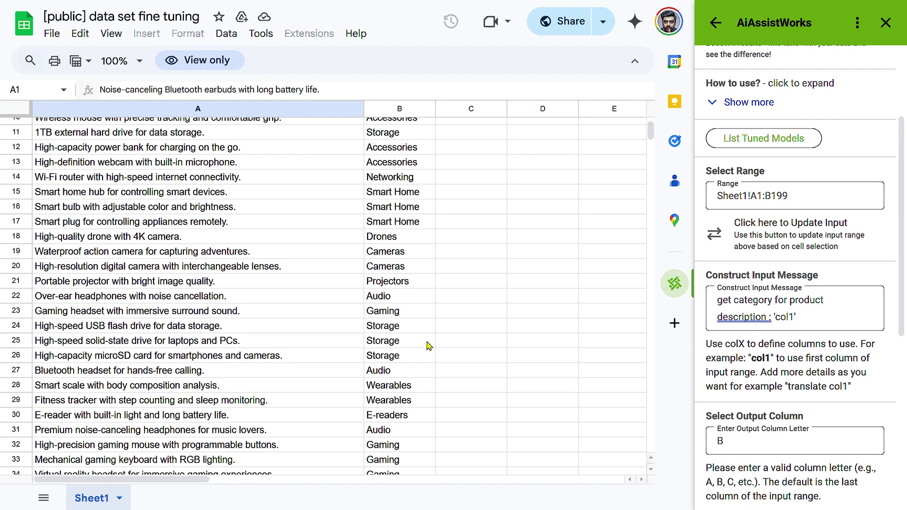
pyautogui.keyDown('shift'); pyautogui.click(408, 221); pyautogui.keyUp('shift')
pyautogui.scroll(3, 448, 240)
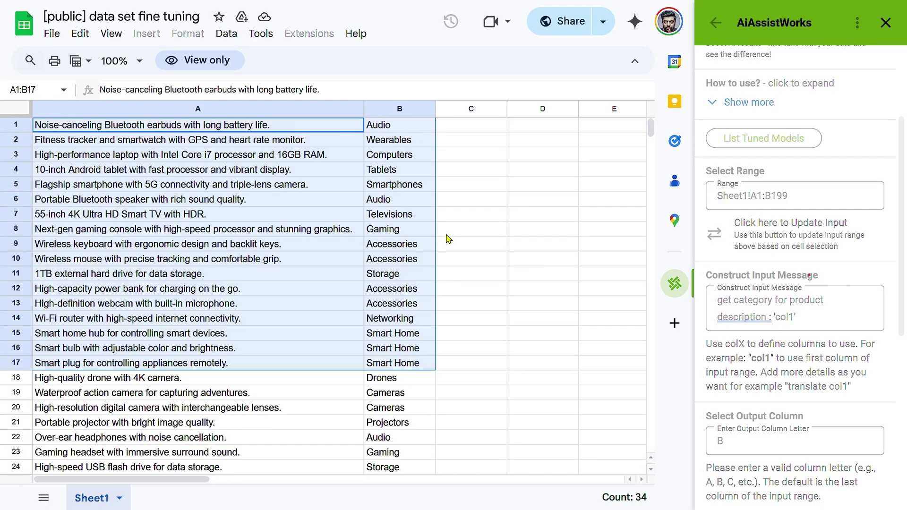
pyautogui.scroll(-3, 798, 371)
pyautogui.scroll(-1, 798, 370)
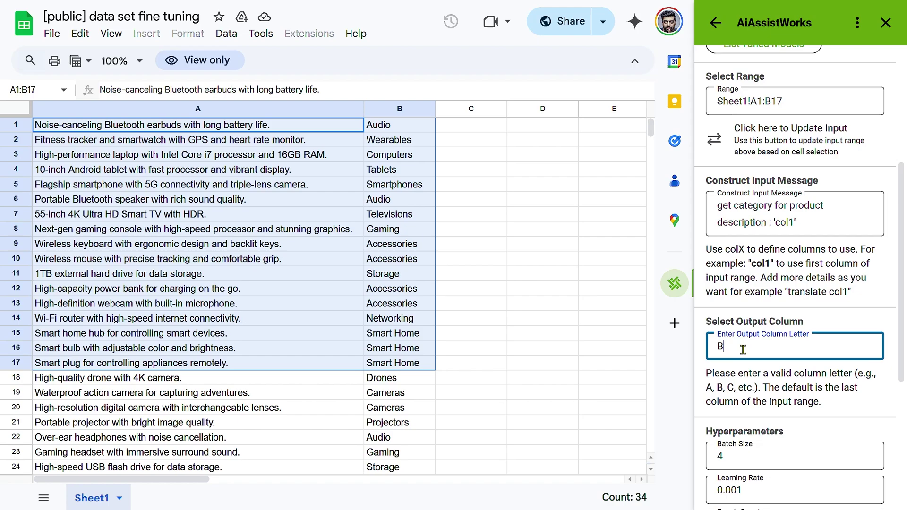
pyautogui.click(479, 127)
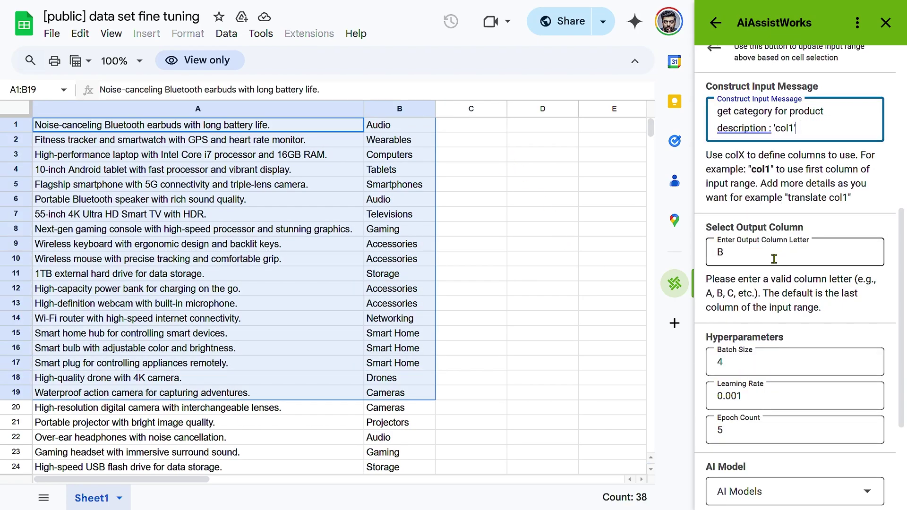
pyautogui.click(774, 259)
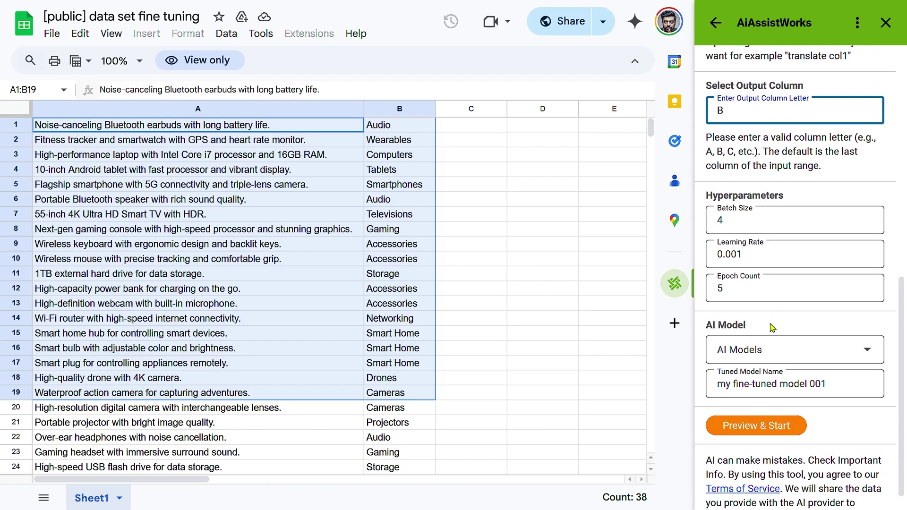
pyautogui.scroll(-1, 831, 363)
# - Name the tuned model 'New Model 1o'
pyautogui.moveTo(831, 363); pyautogui.dragTo(700, 373)
pyautogui.write('New Moda')
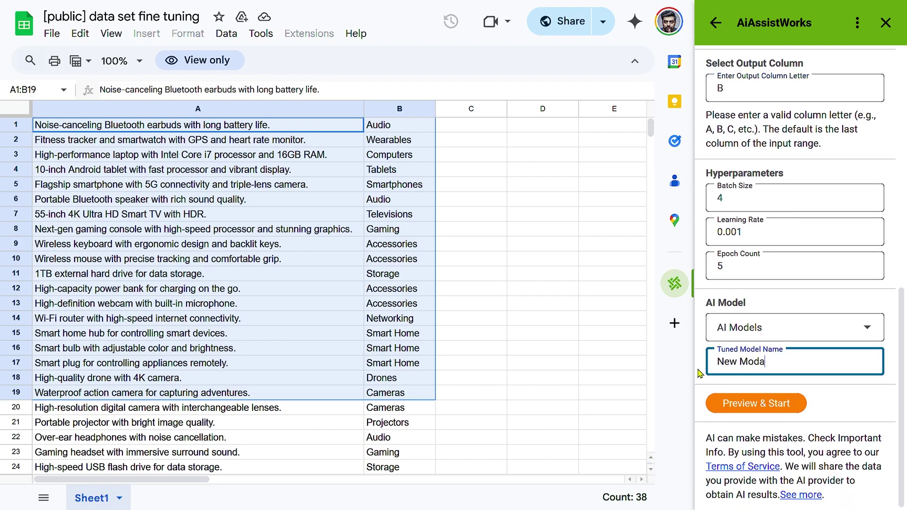
pyautogui.press('BackSpace')
pyautogui.write('el 1o')
# - Choose Gemini 1.5 Flash as the base model, preview the setup, and launch fine-tuning
pyautogui.click(759, 406)
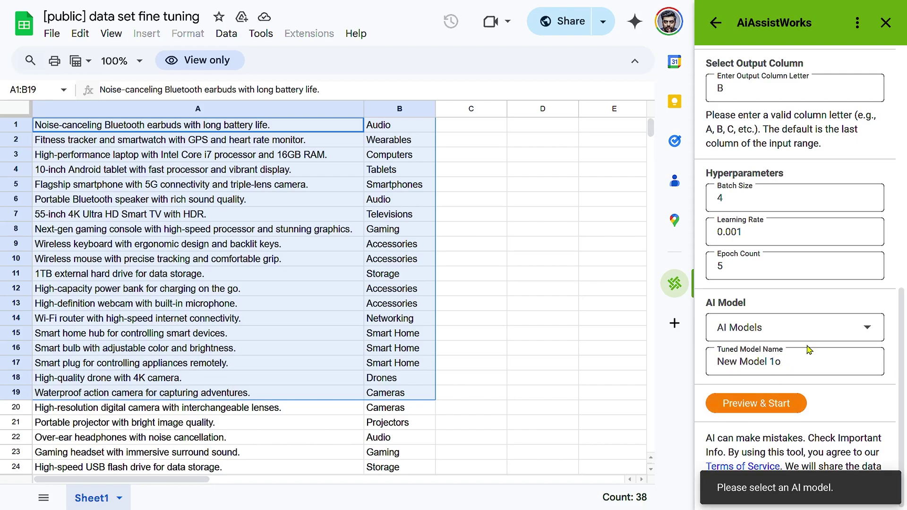
pyautogui.click(803, 329)
pyautogui.click(751, 354)
pyautogui.click(755, 406)
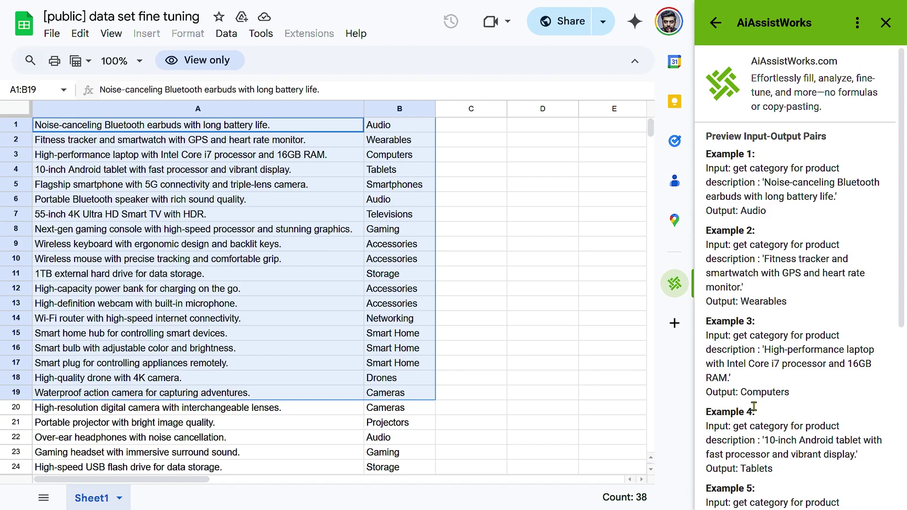
pyautogui.scroll(-6, 773, 244)
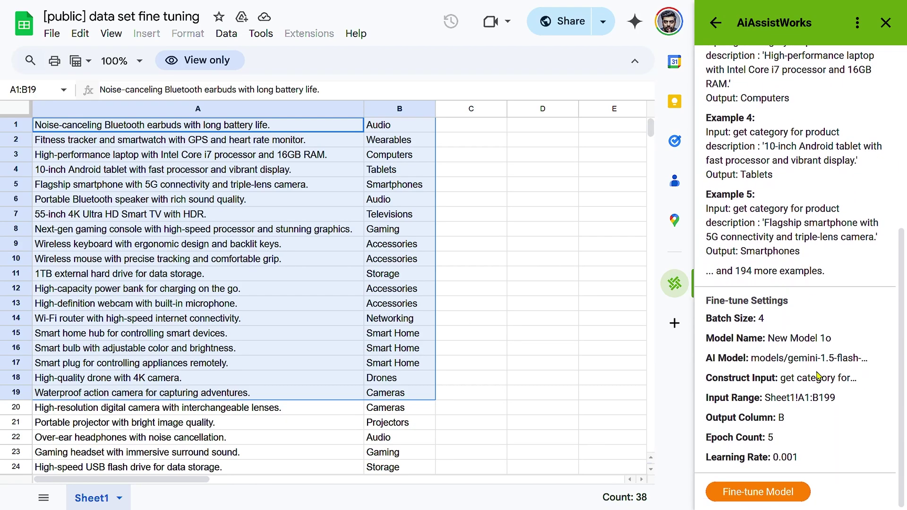
pyautogui.click(763, 493)
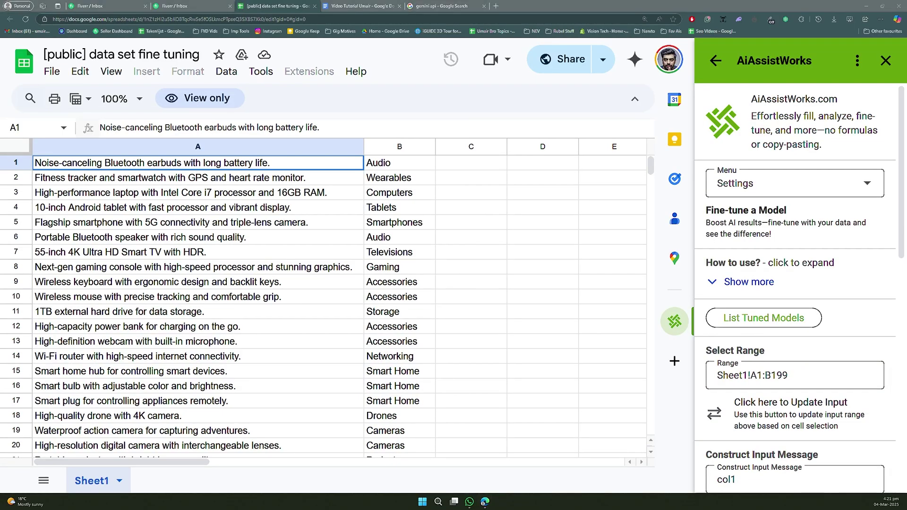
pyautogui.click(777, 320)
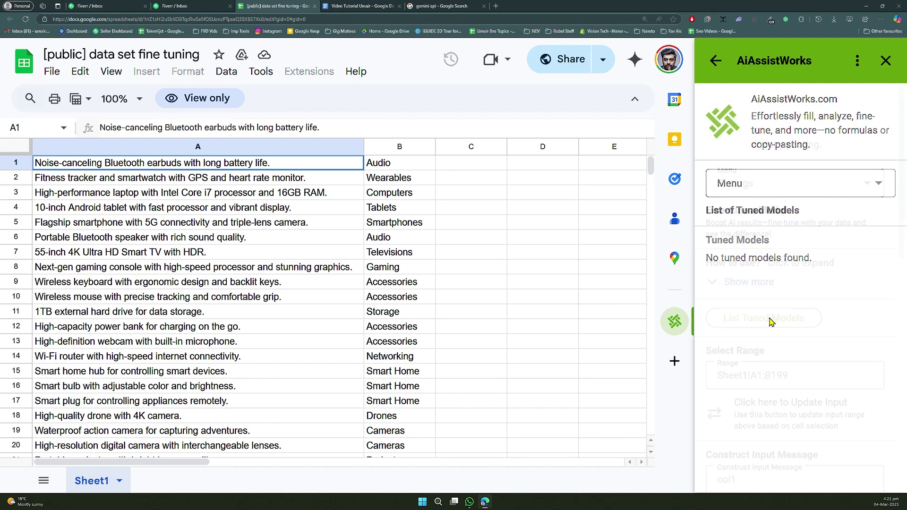
pyautogui.moveTo(813, 272); pyautogui.dragTo(706, 239)
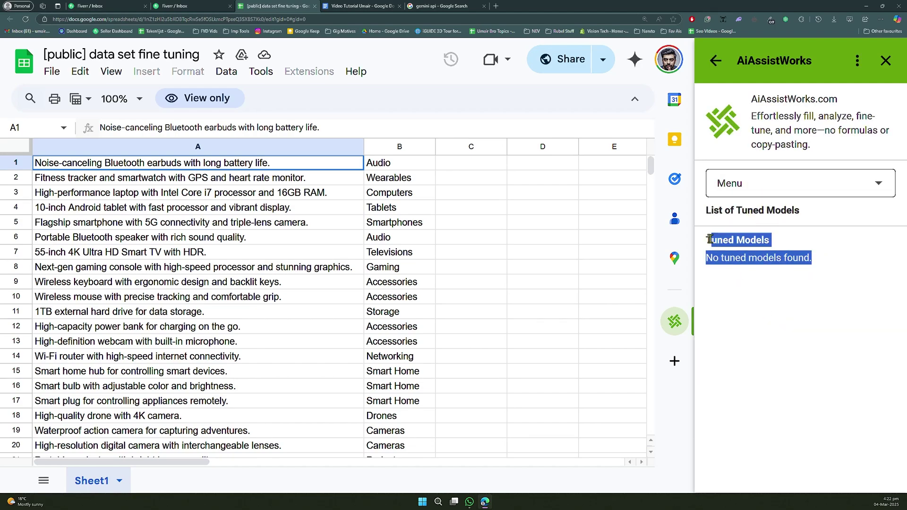
pyautogui.click(716, 60)
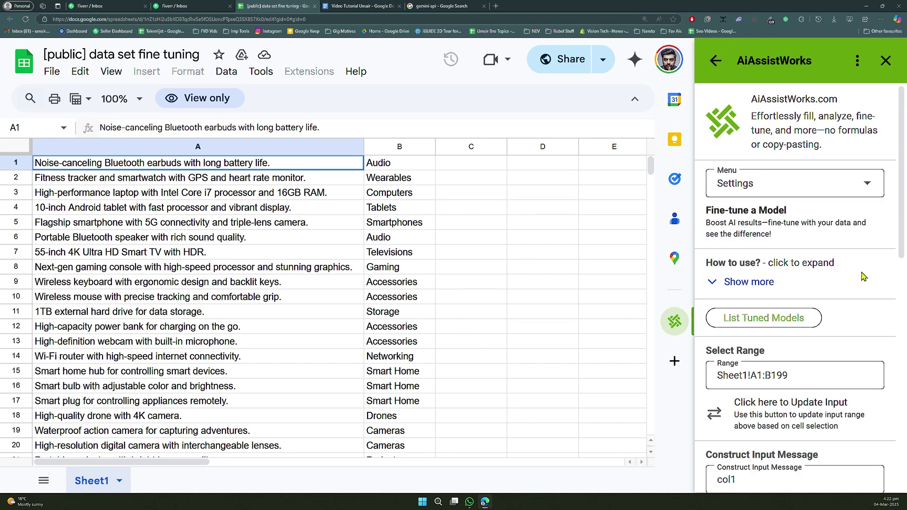
pyautogui.scroll(-1, 865, 276)
pyautogui.scroll(-6, 871, 239)
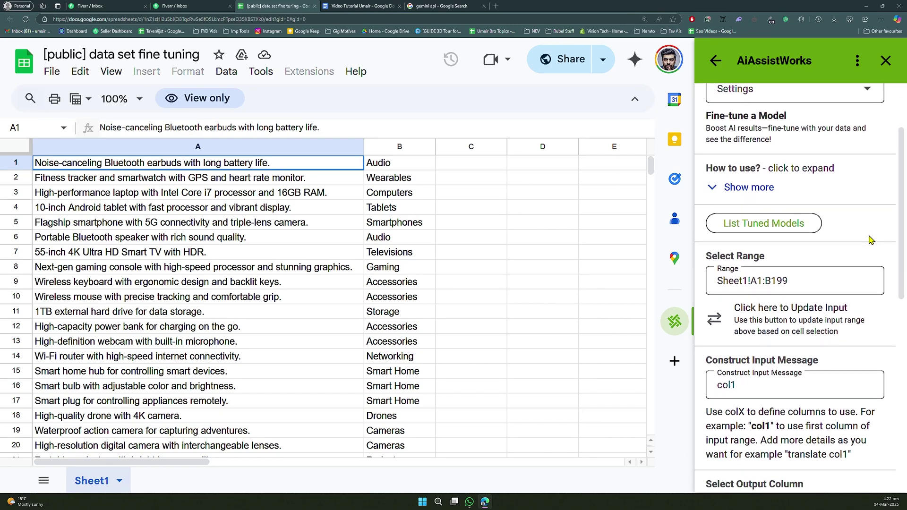
pyautogui.scroll(-4, 869, 235)
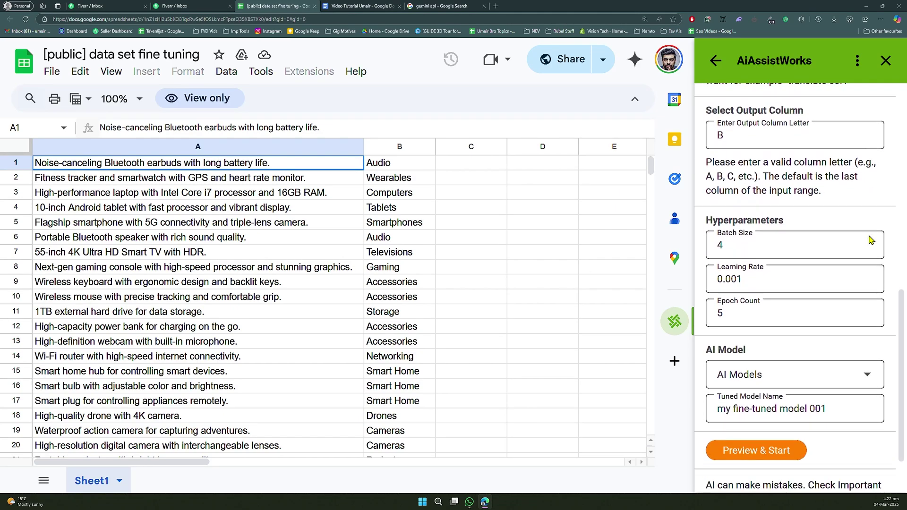
pyautogui.scroll(11, 872, 240)
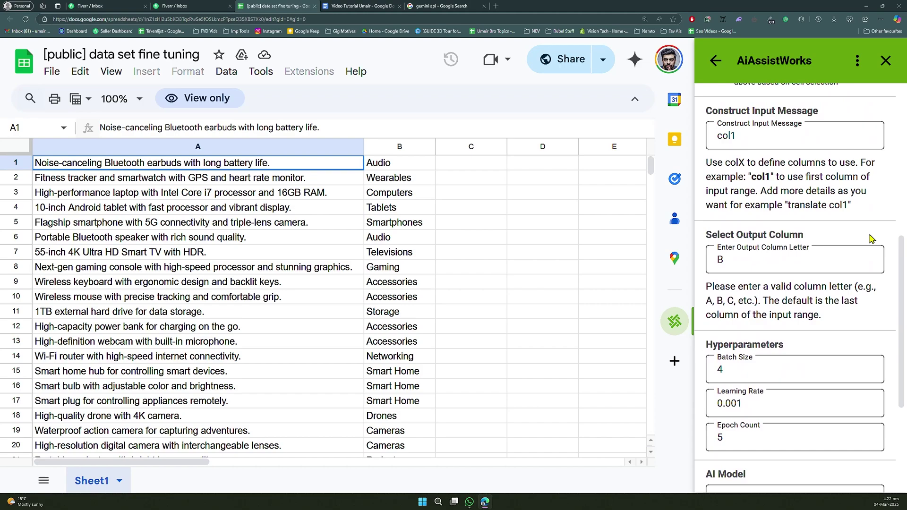
pyautogui.scroll(1, 868, 283)
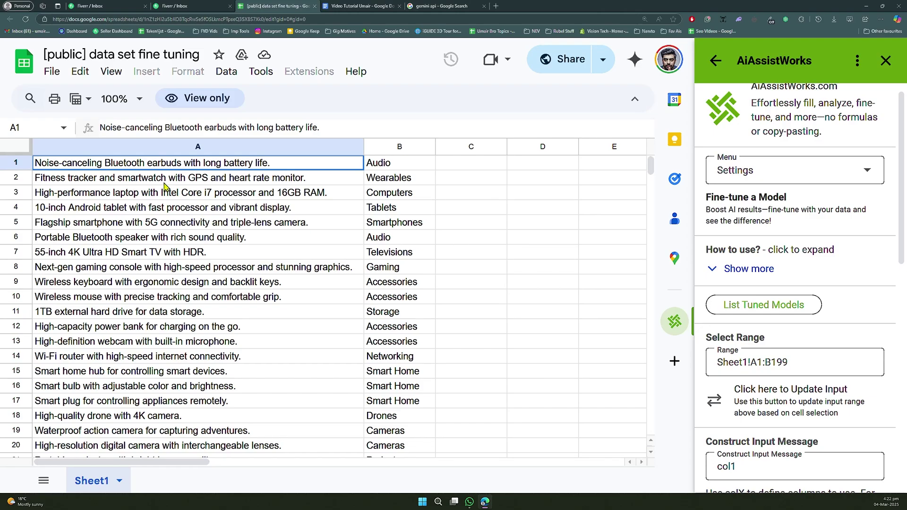
# - Select rows 1 to 15, then return AiAssistWorks to its Home tool list
pyautogui.keyDown('shift'); pyautogui.click(395, 372); pyautogui.keyUp('shift')
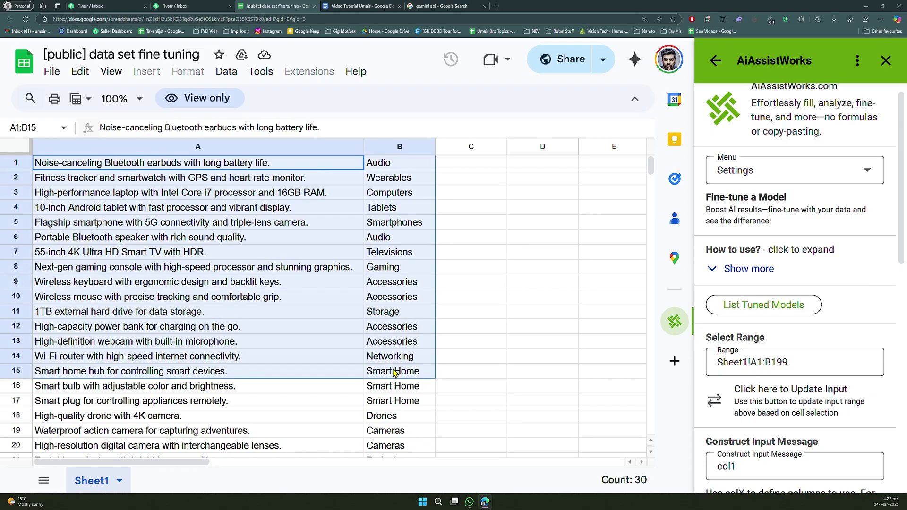
pyautogui.click(716, 60)
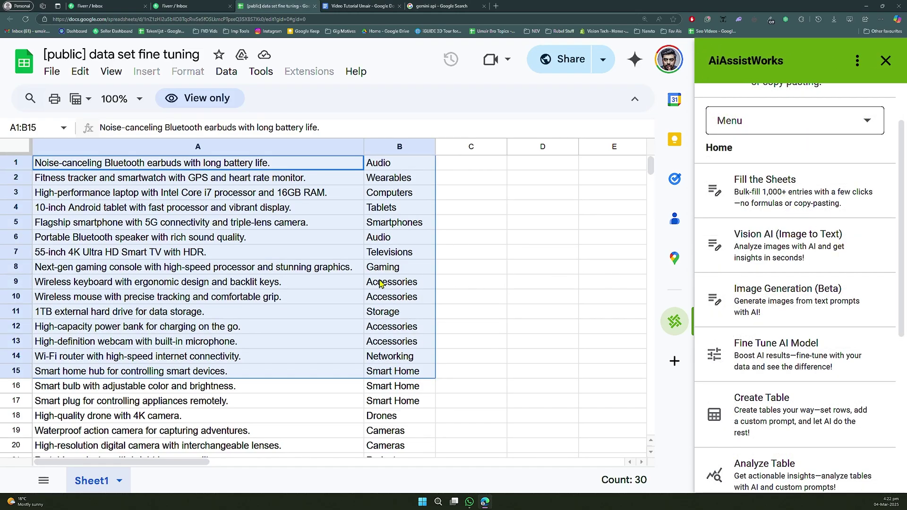
pyautogui.scroll(-2, 381, 282)
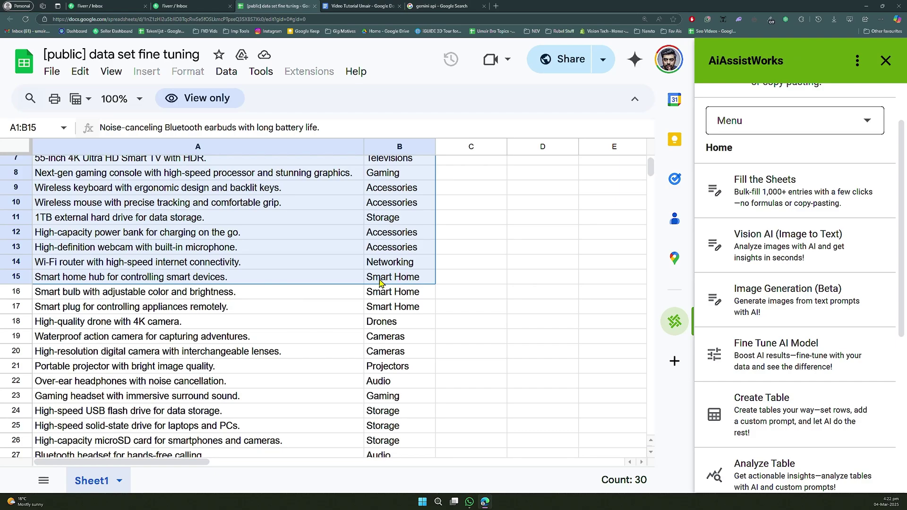